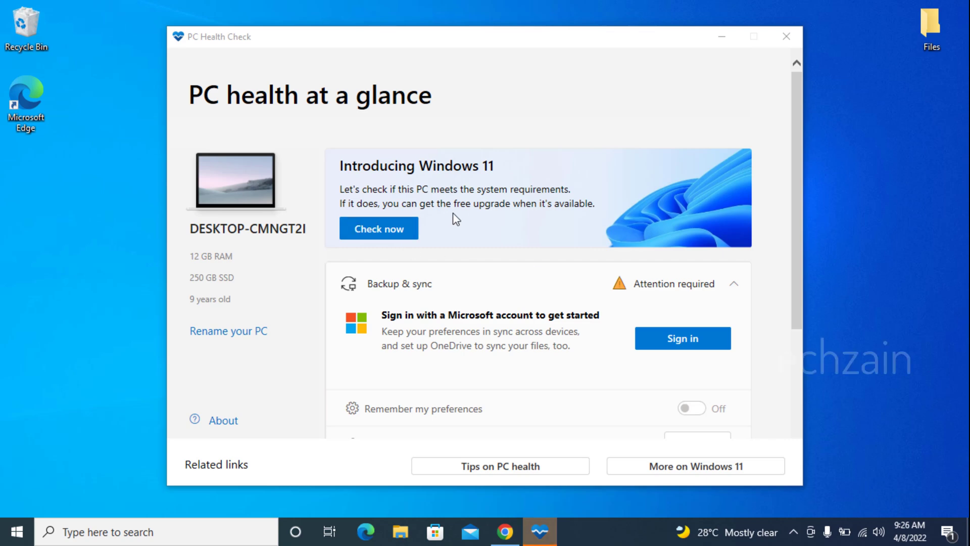
Run the PC Health Check for Windows 11, note the TPM and processor failures, then close it.
click(398, 232)
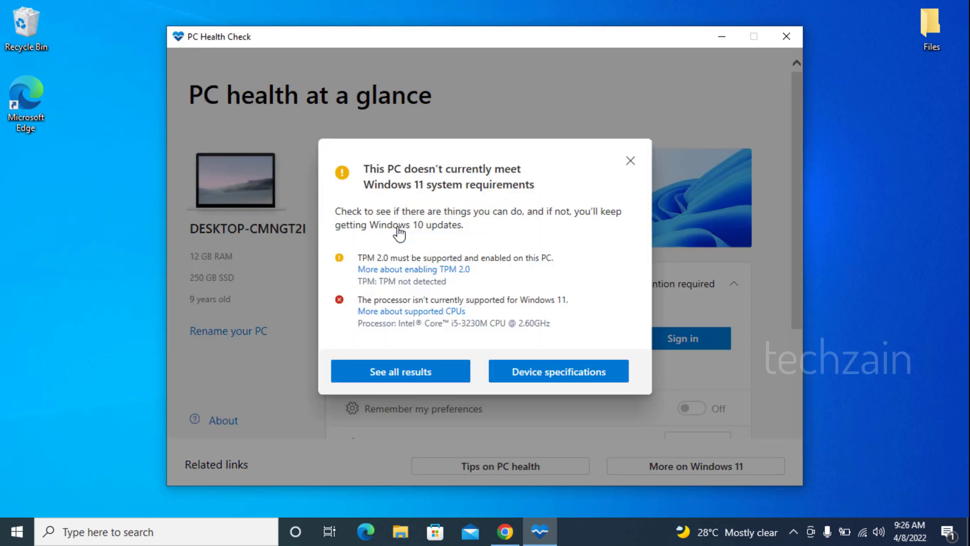
drag(364, 169, 565, 199)
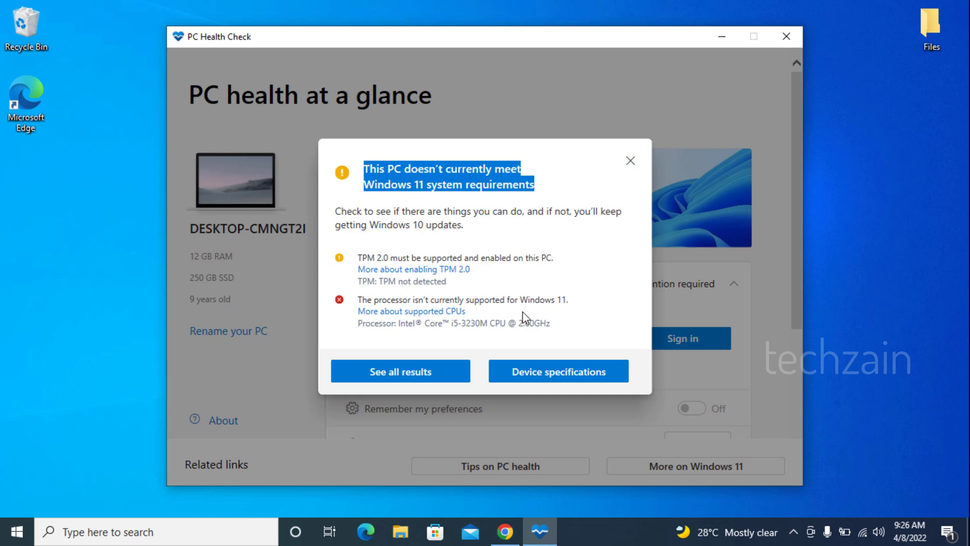
click(627, 164)
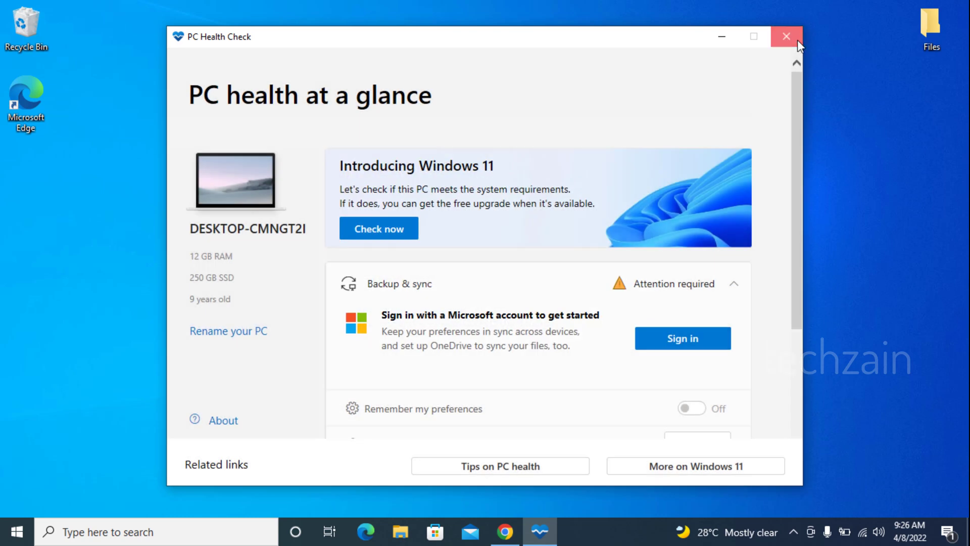
click(797, 41)
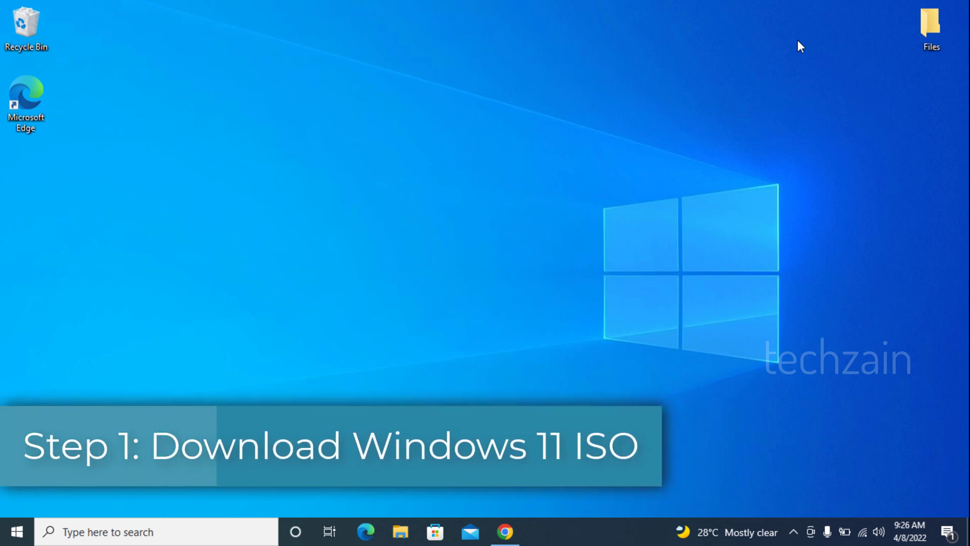
On the Windows 11 download page, select Windows 11 (multi-edition ISO) under Disk Image (ISO).
click(505, 531)
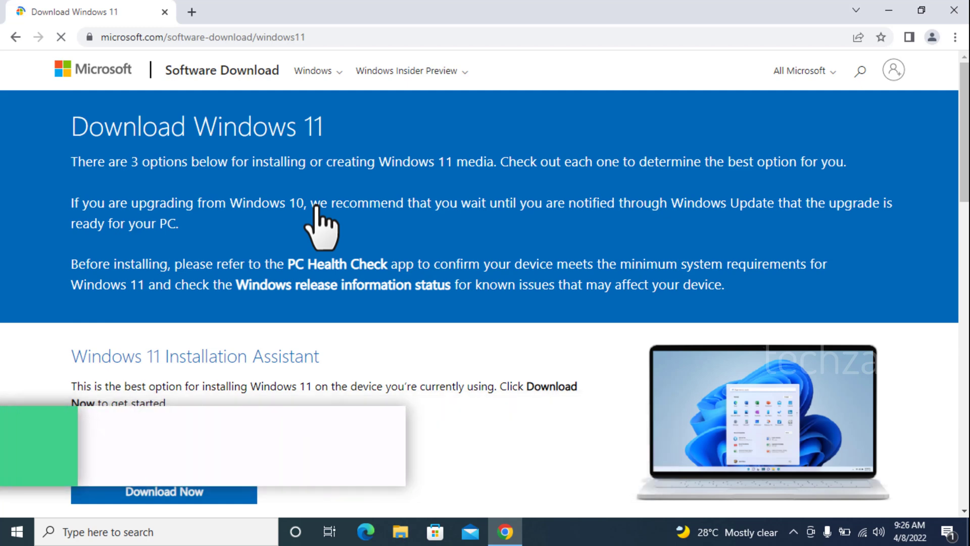
scroll(319, 212, down, 10)
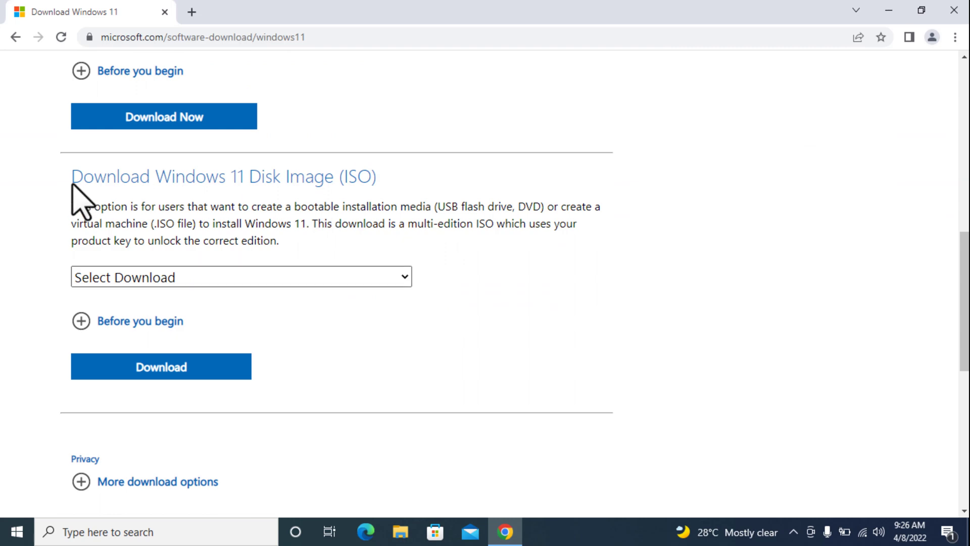
drag(71, 177, 363, 178)
click(281, 177)
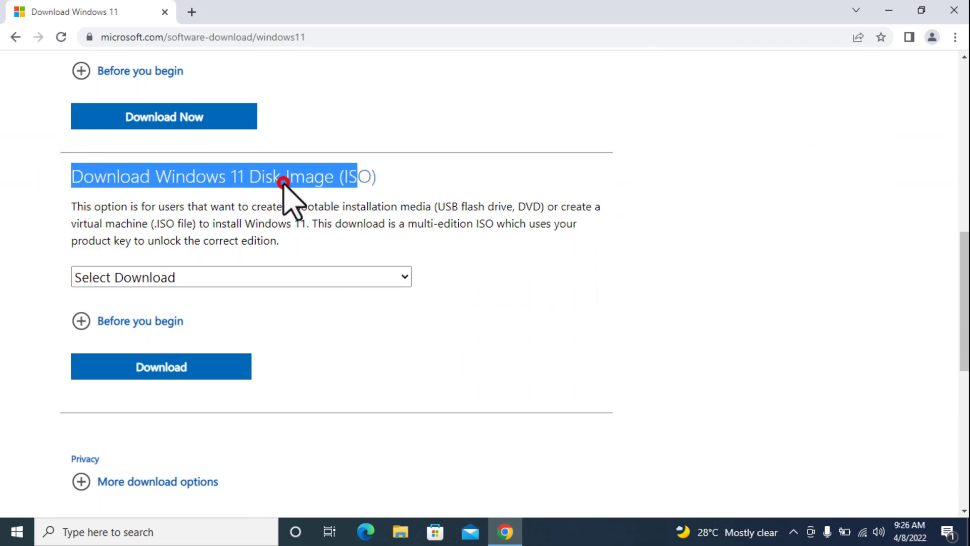
click(232, 277)
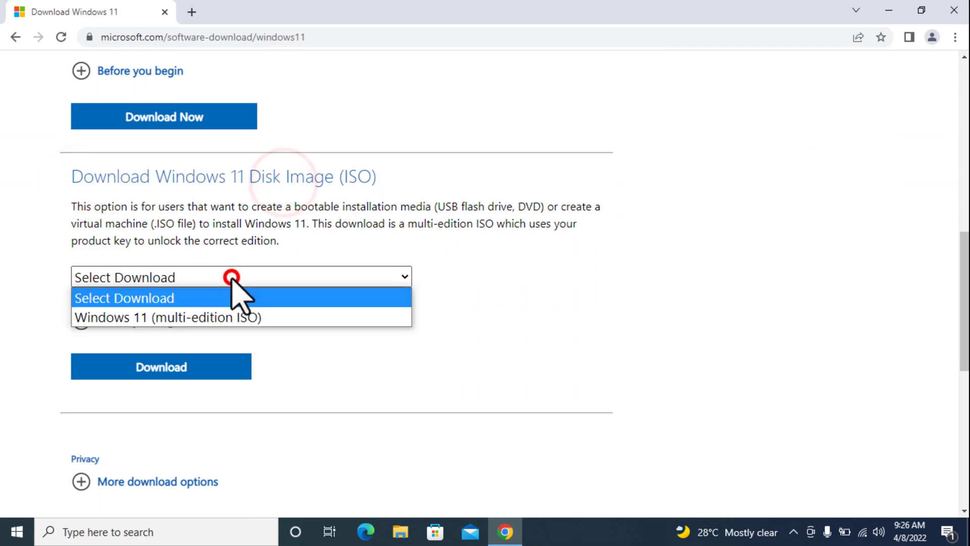
click(216, 317)
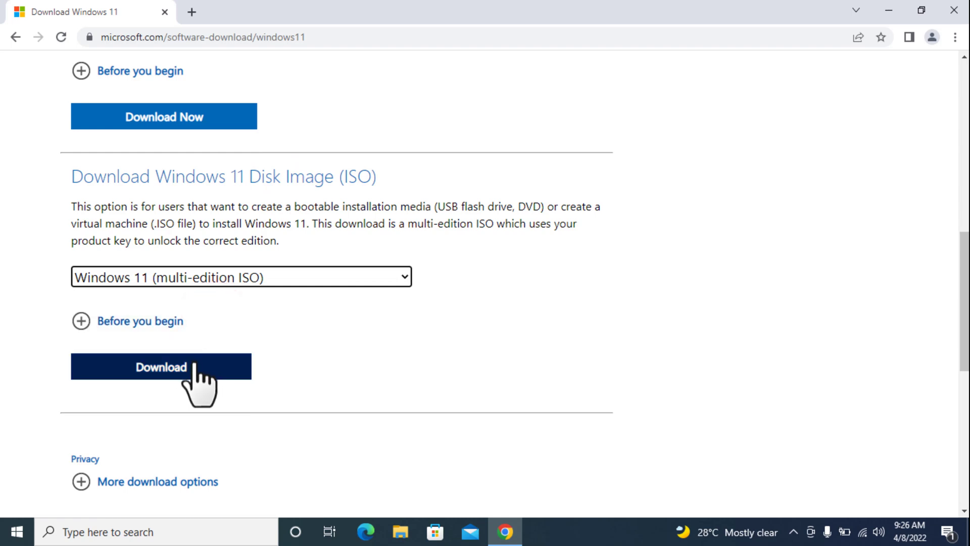
click(258, 312)
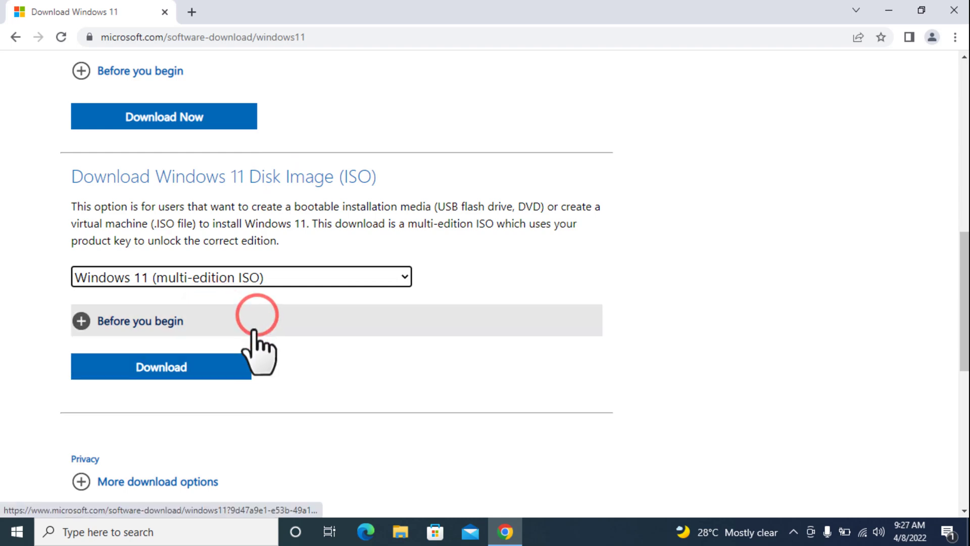
Choose English International as the product language and start the 64-bit ISO download.
click(161, 368)
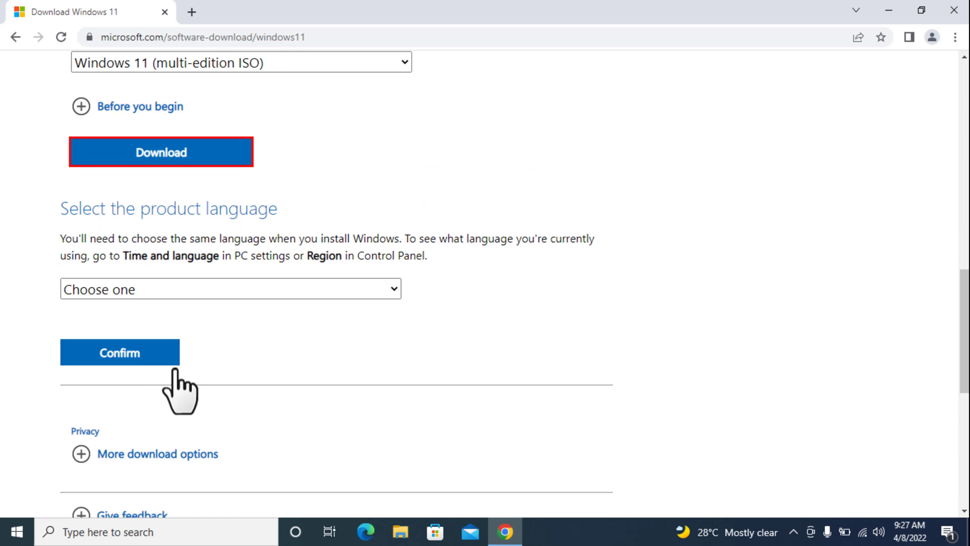
click(252, 291)
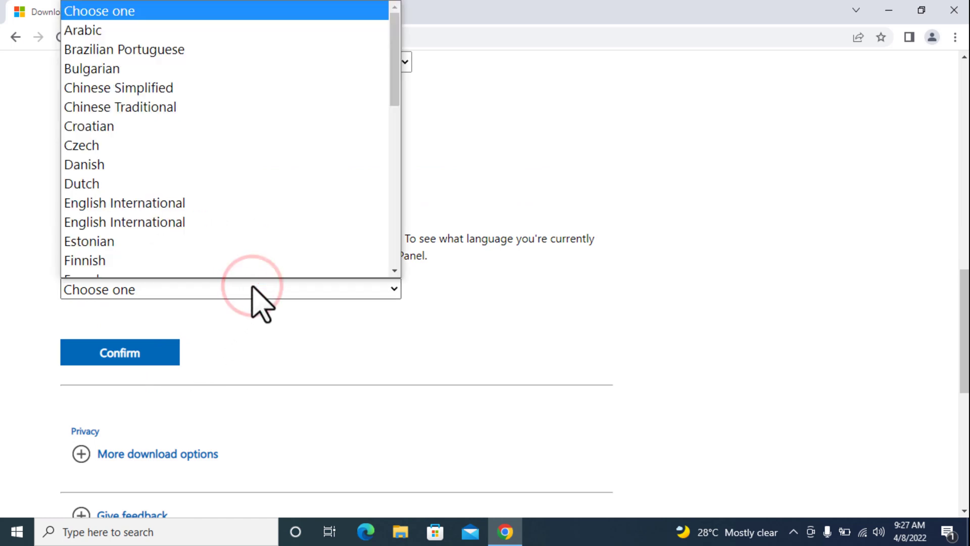
click(197, 194)
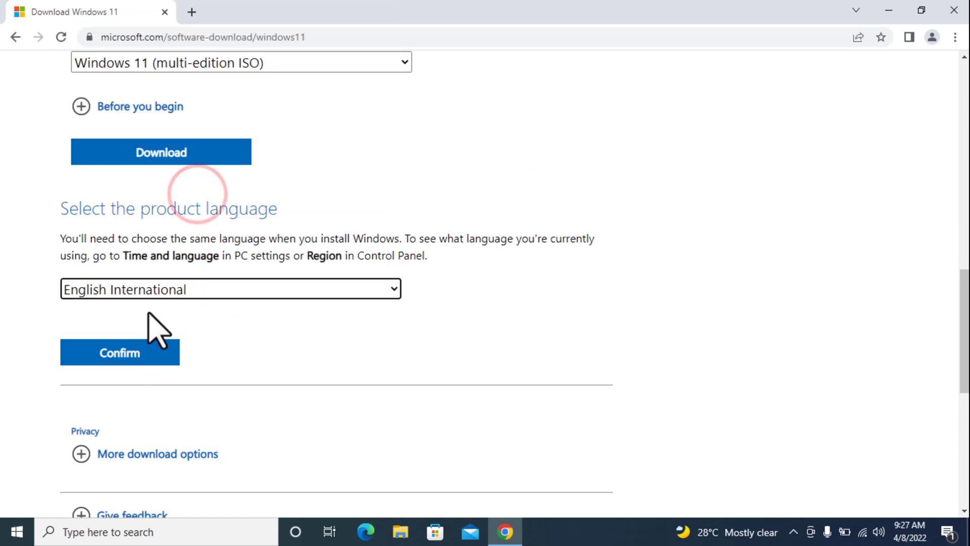
click(129, 354)
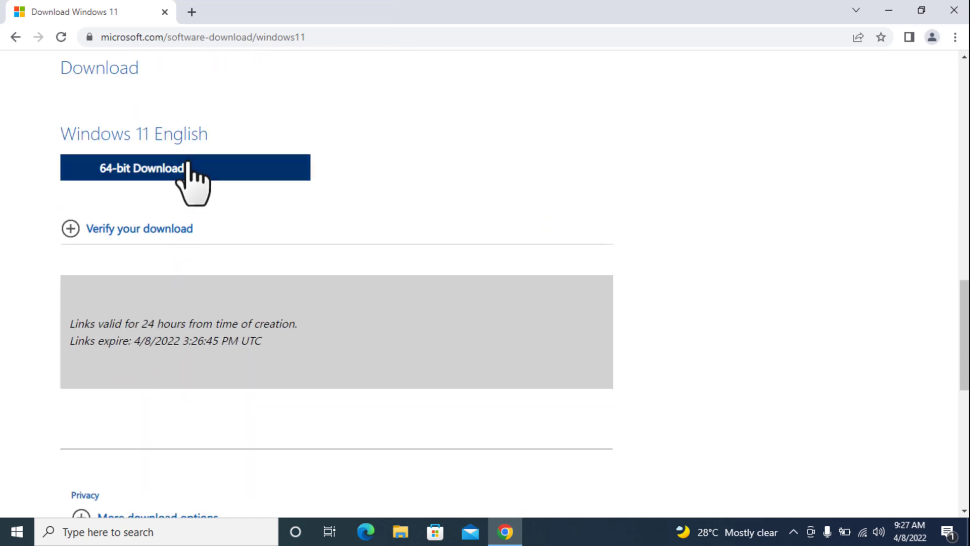
click(188, 165)
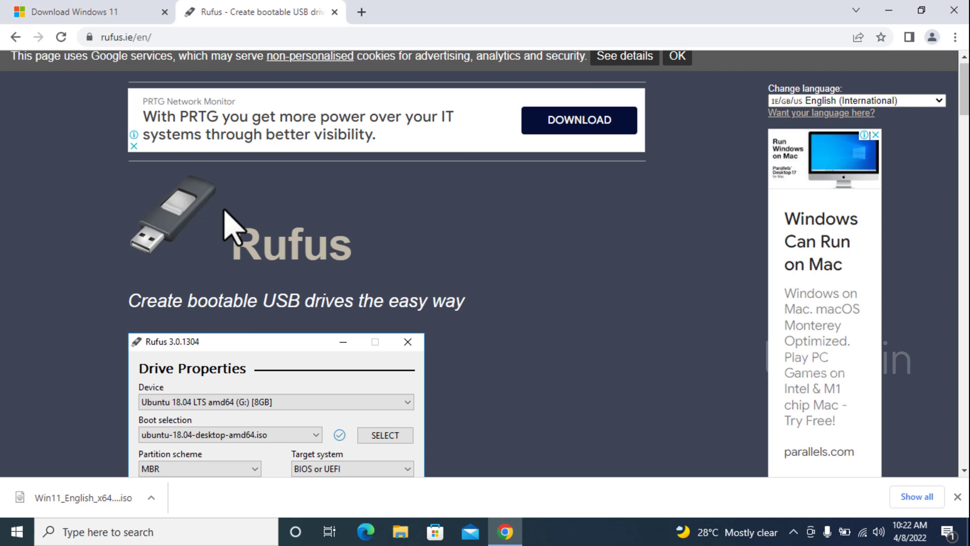
Download Rufus 3.18 from rufus.ie and show the file in its folder.
scroll(224, 209, down, 12)
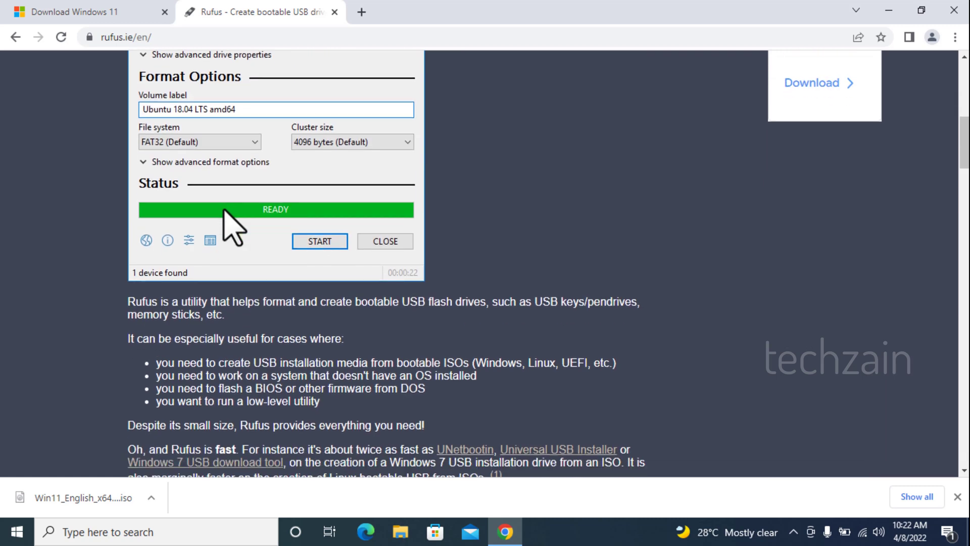
click(212, 269)
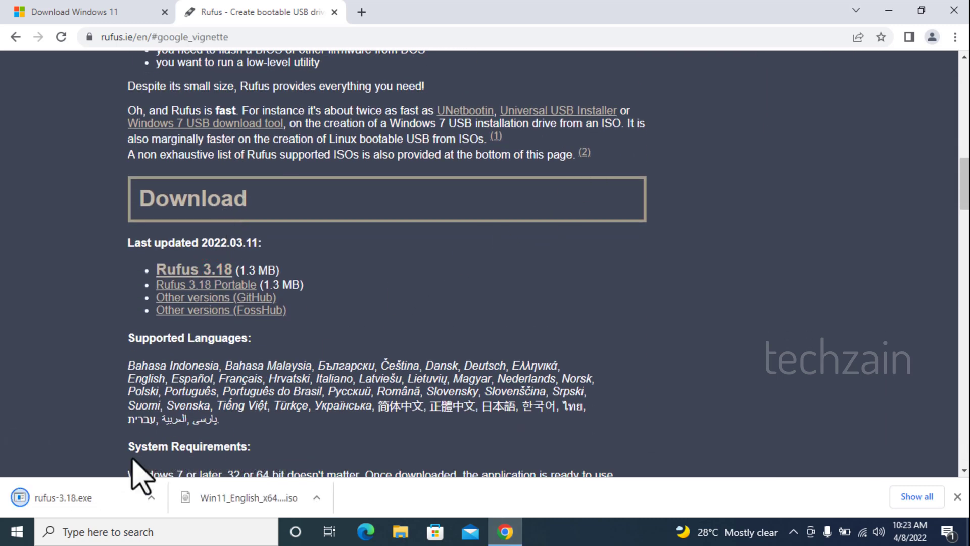
click(159, 502)
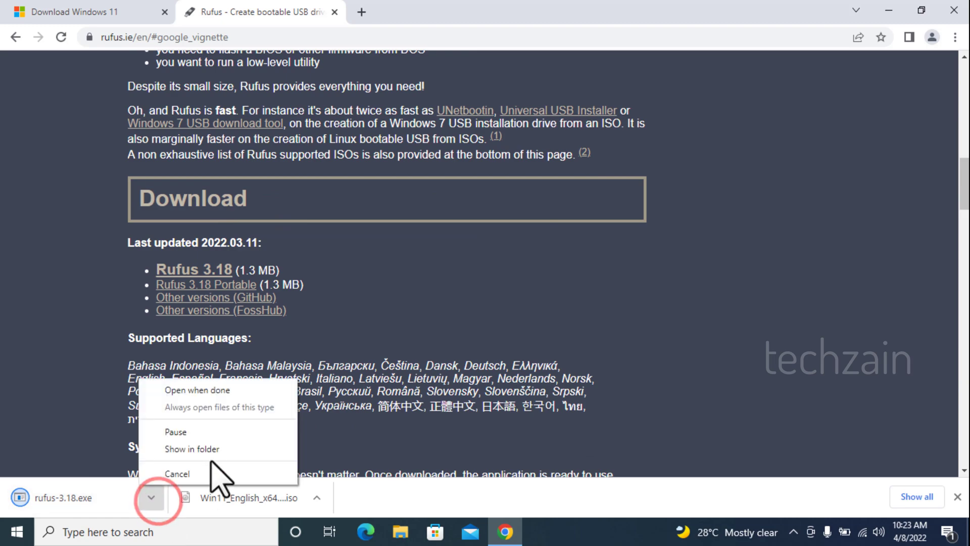
click(188, 446)
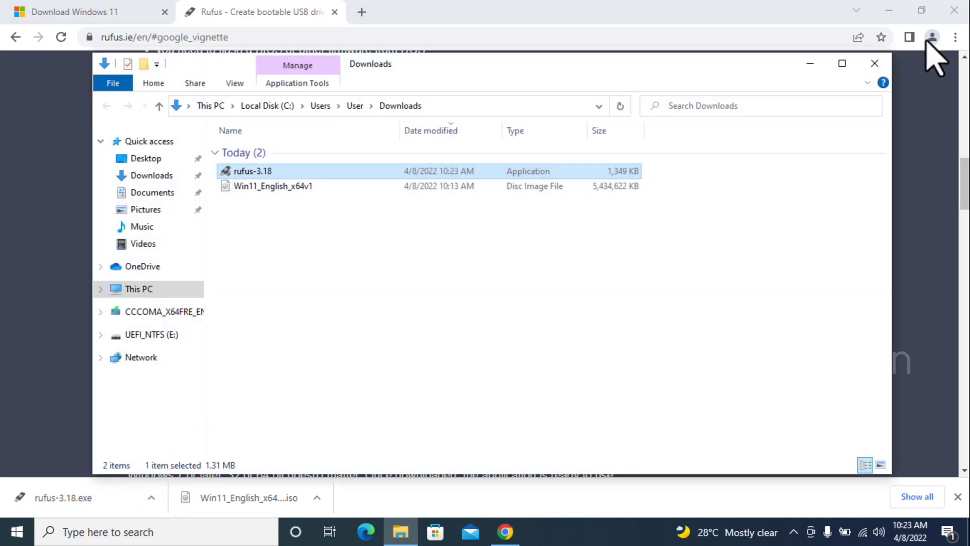
Close Chrome and select rufus-3.18 in the Downloads folder.
click(957, 10)
click(957, 10)
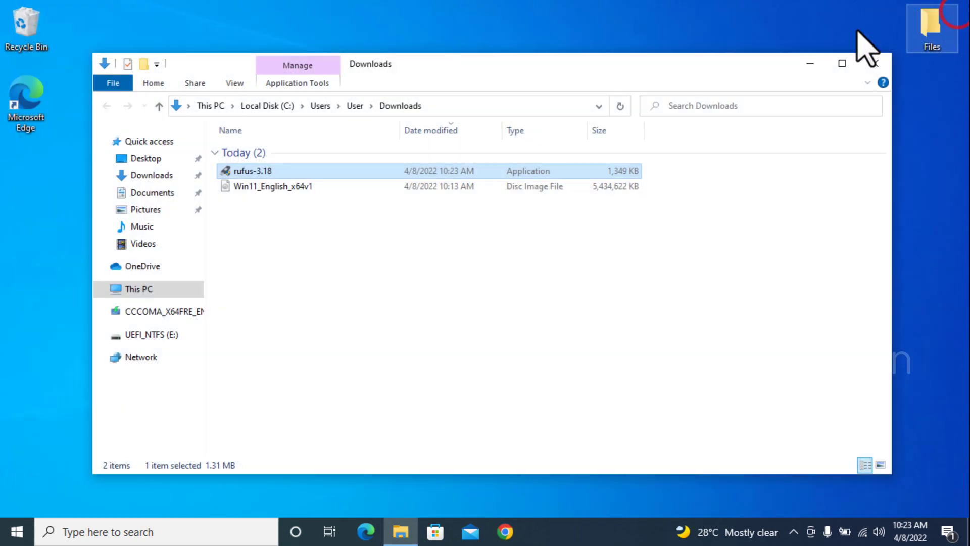
click(349, 346)
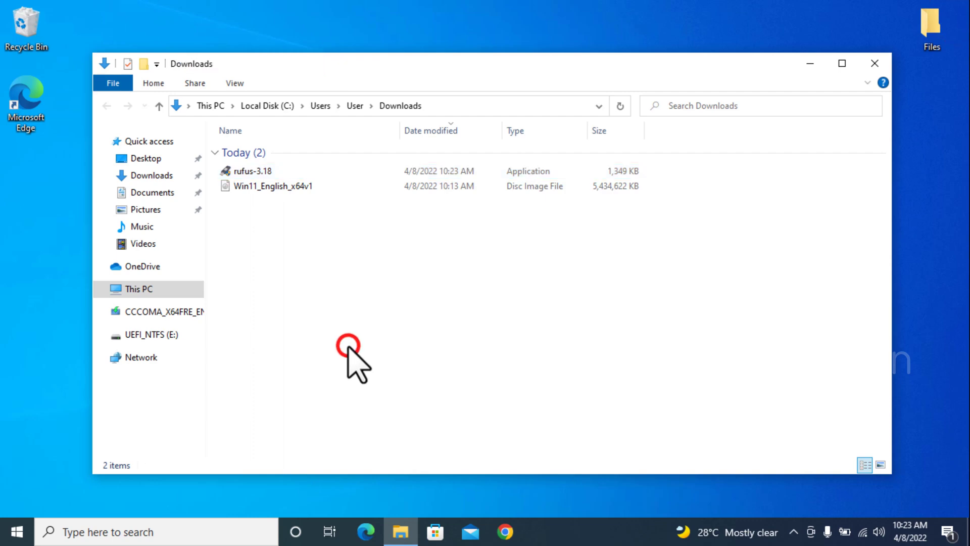
click(269, 172)
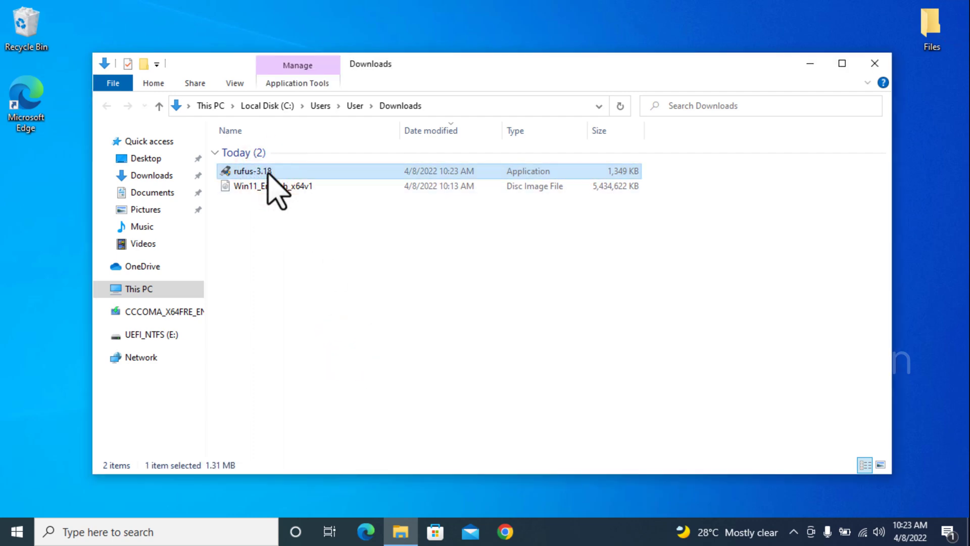
Launch Rufus, target the 16 GB USB (E:) drive and load Win11_English_x64v1.iso.
double_click(269, 173)
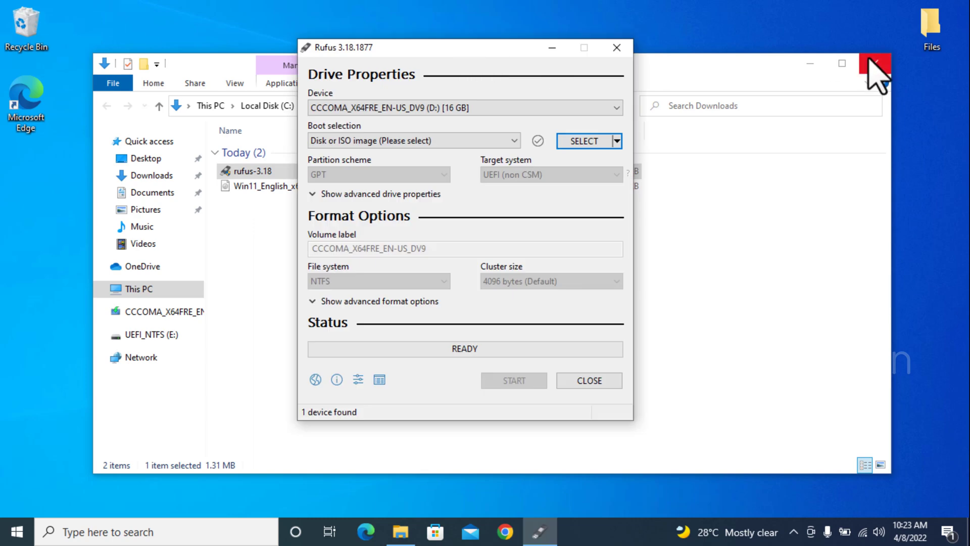
click(874, 64)
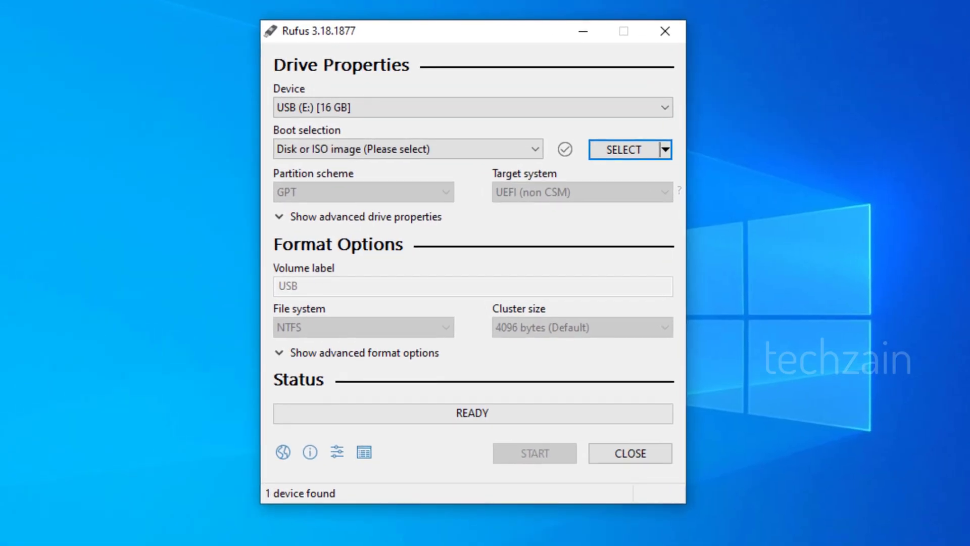
click(468, 107)
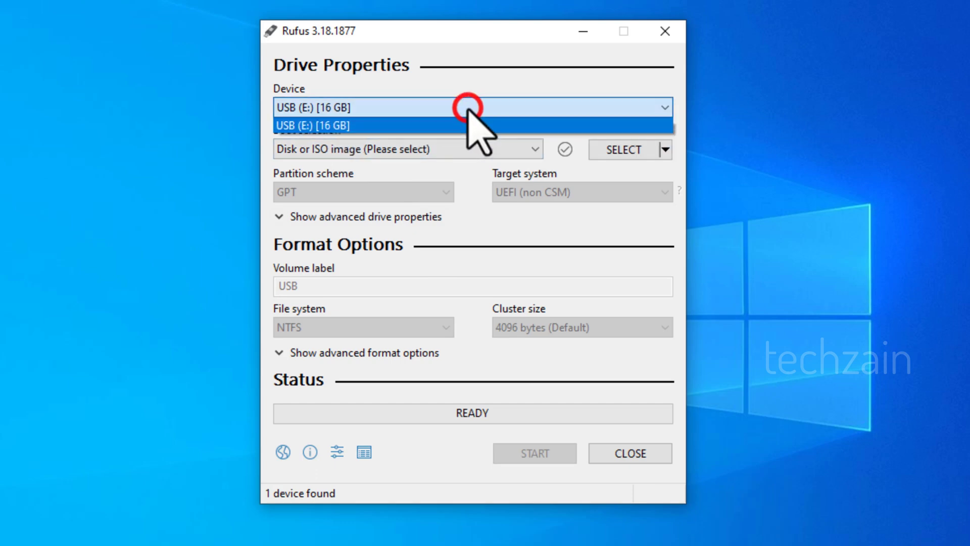
click(439, 125)
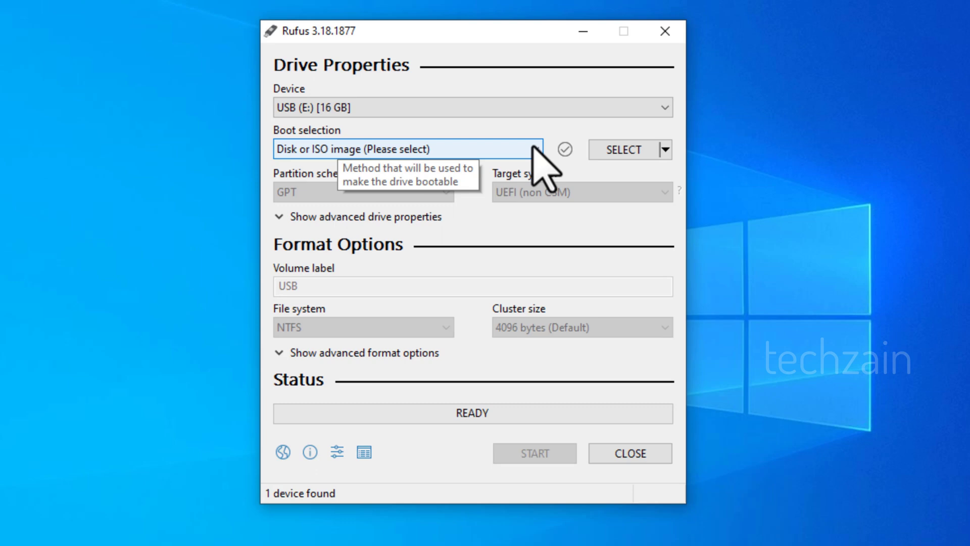
click(622, 150)
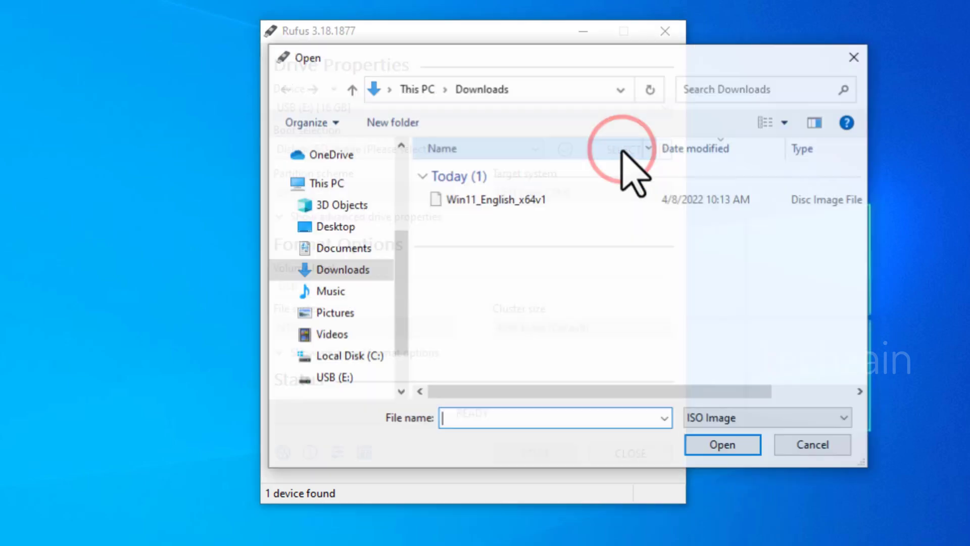
click(493, 199)
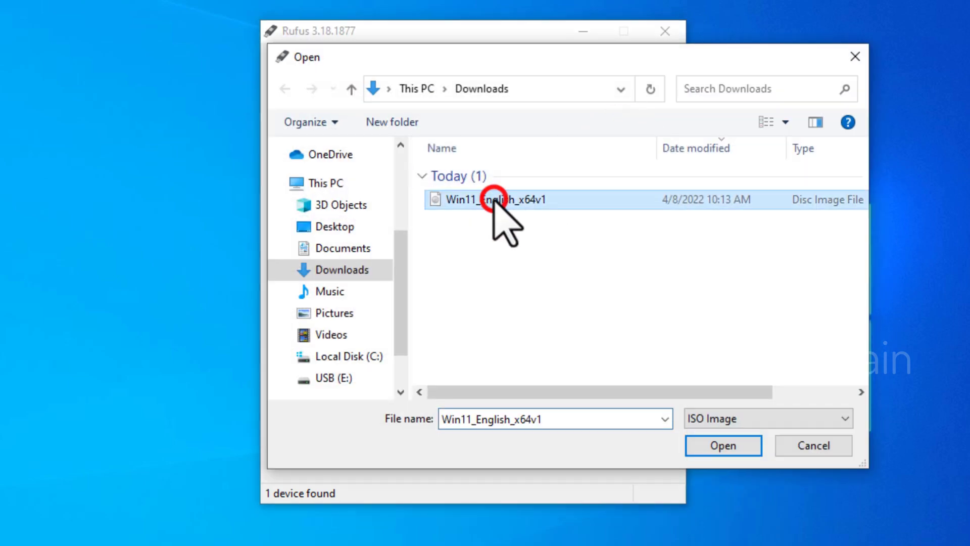
click(732, 447)
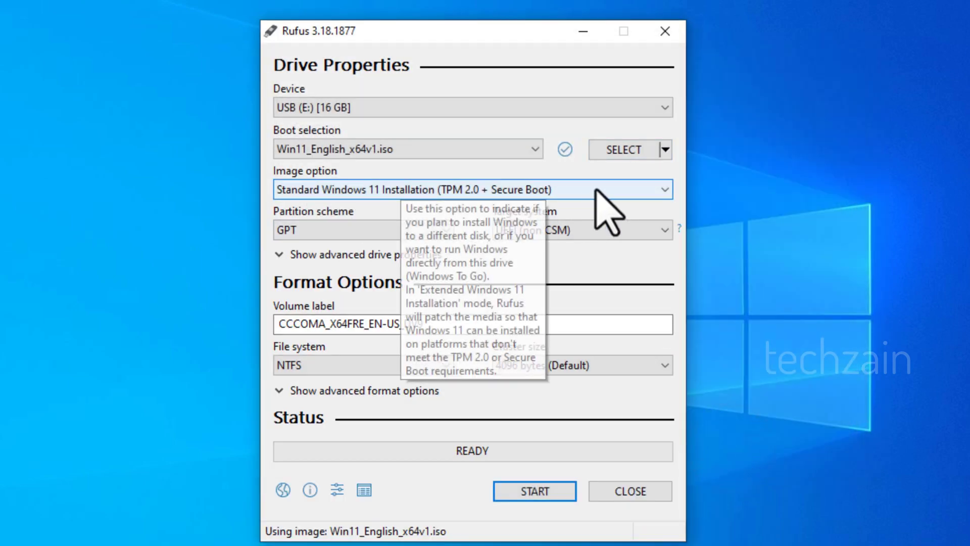
Set the image option to Extended Windows 11 Installation (no TPM / no Secure Boot).
click(636, 190)
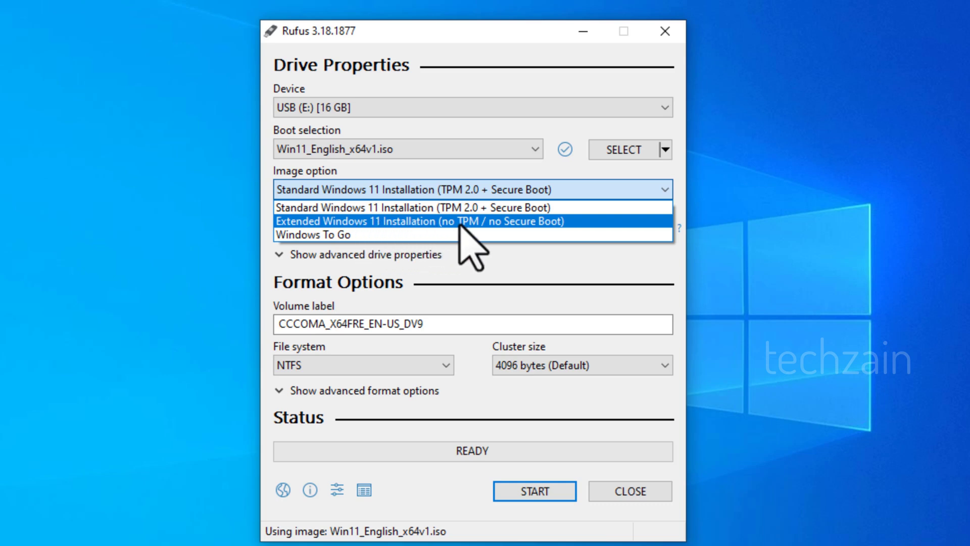
click(533, 221)
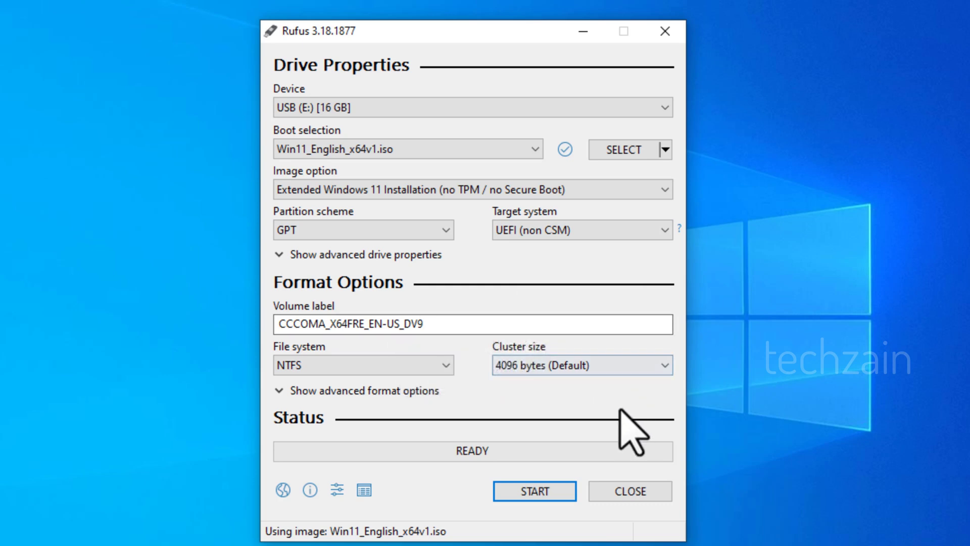
Write the image to the USB drive, accepting the data-erase warning, then close Rufus at READY.
click(543, 495)
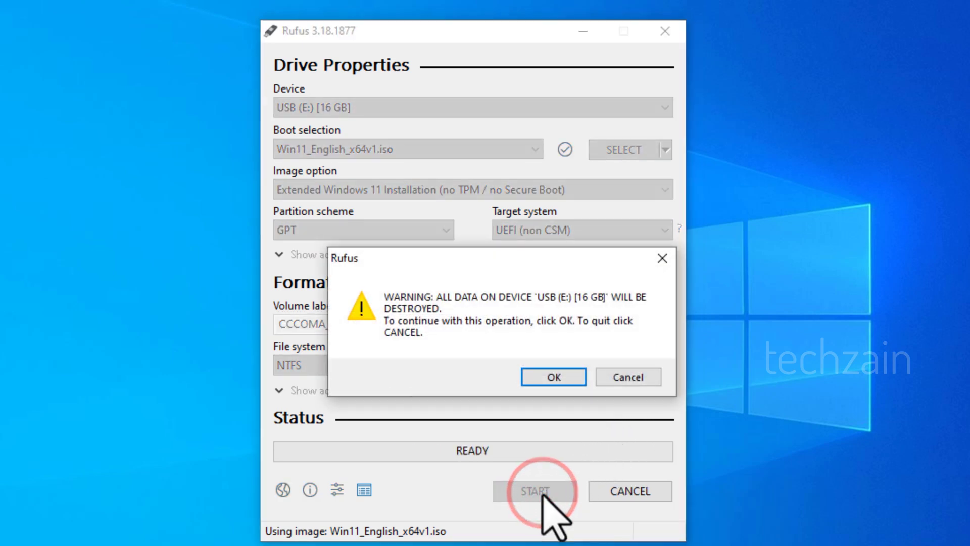
click(555, 377)
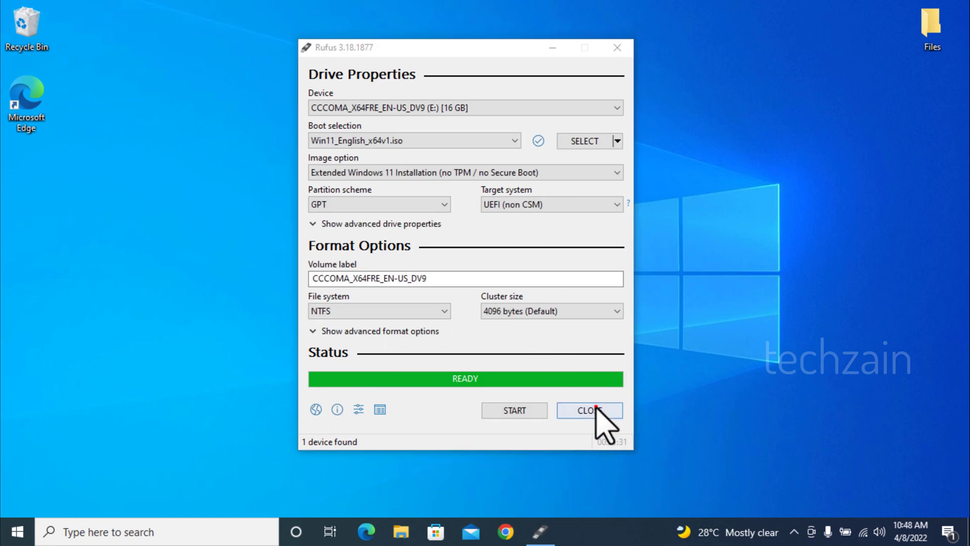
click(590, 410)
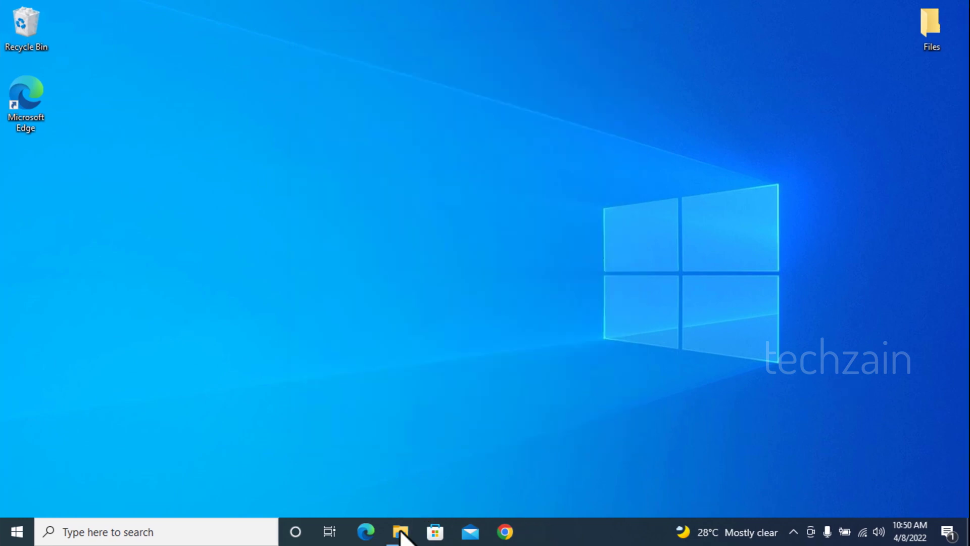
In File Explorer, open the USB drive E and select its setup file.
click(400, 531)
click(460, 348)
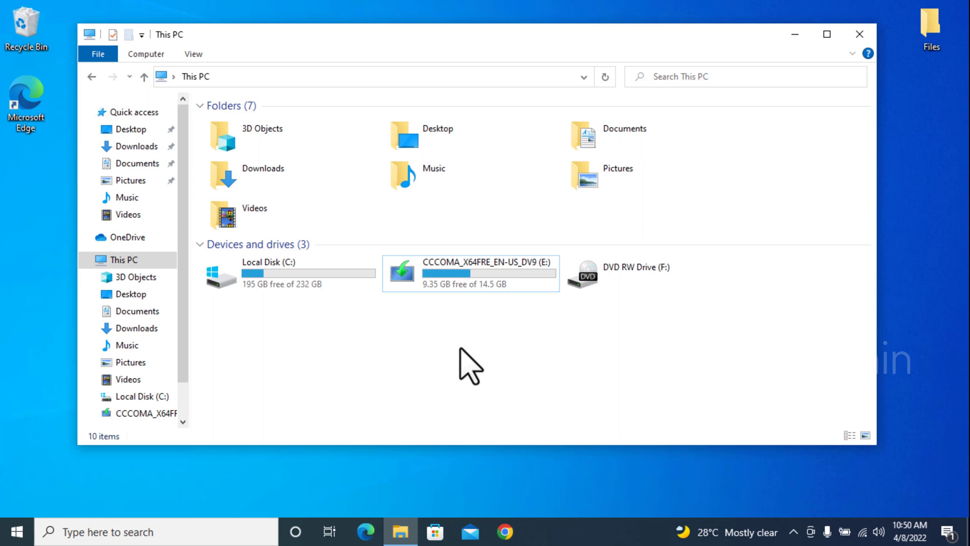
double_click(451, 293)
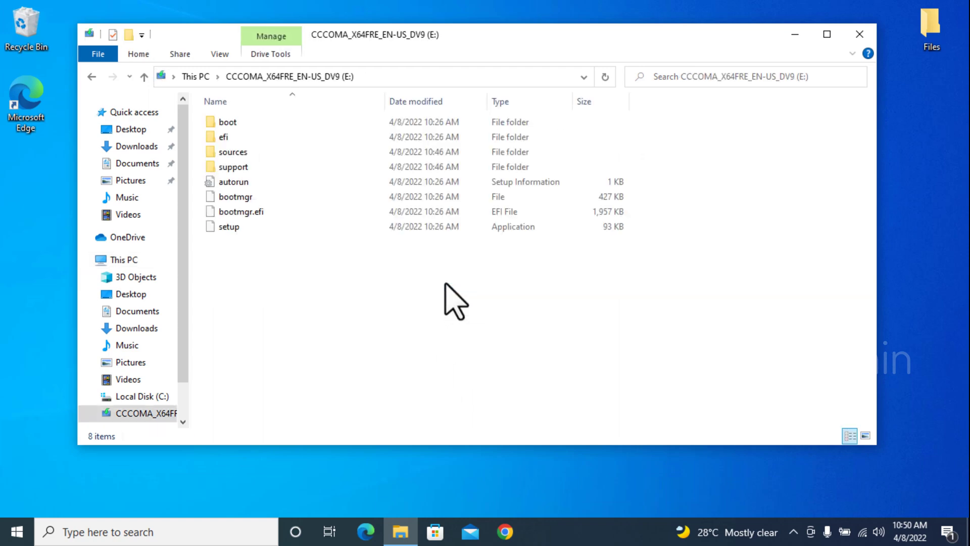
click(227, 227)
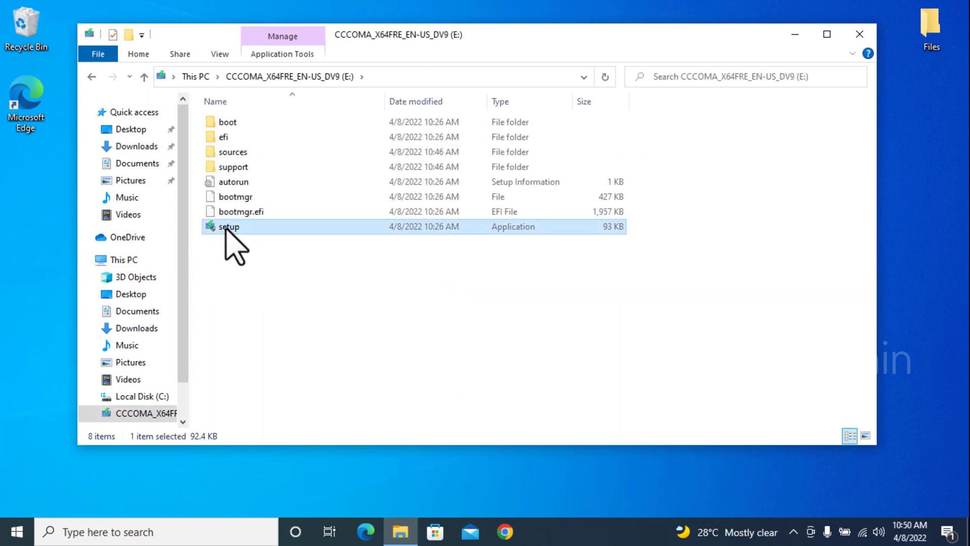
Launch Windows 11 setup from the USB, close File Explorer and continue past the updates page.
double_click(227, 228)
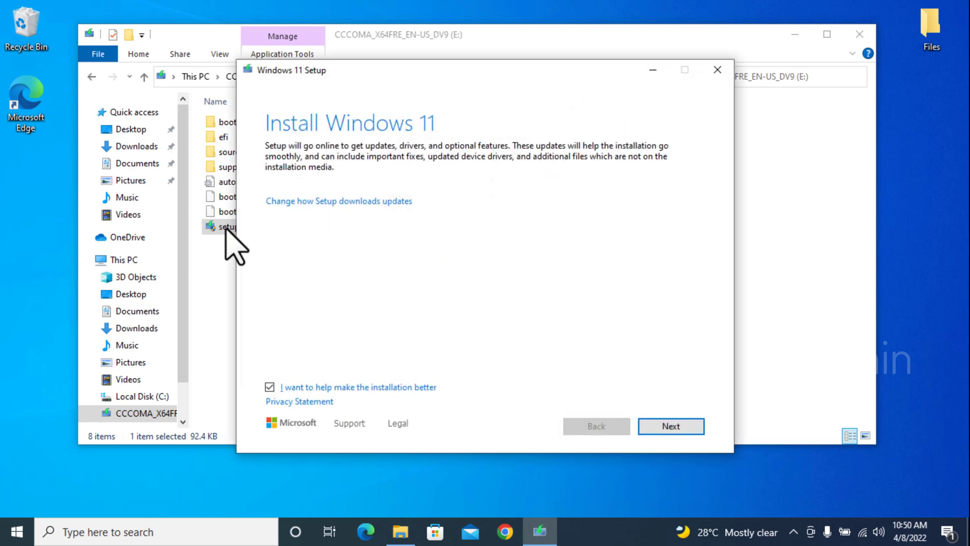
click(859, 34)
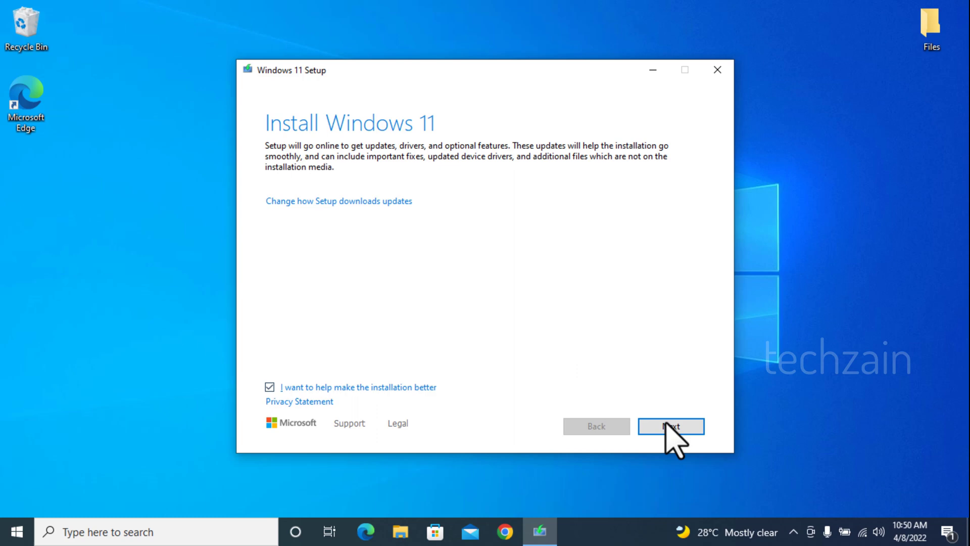
click(672, 426)
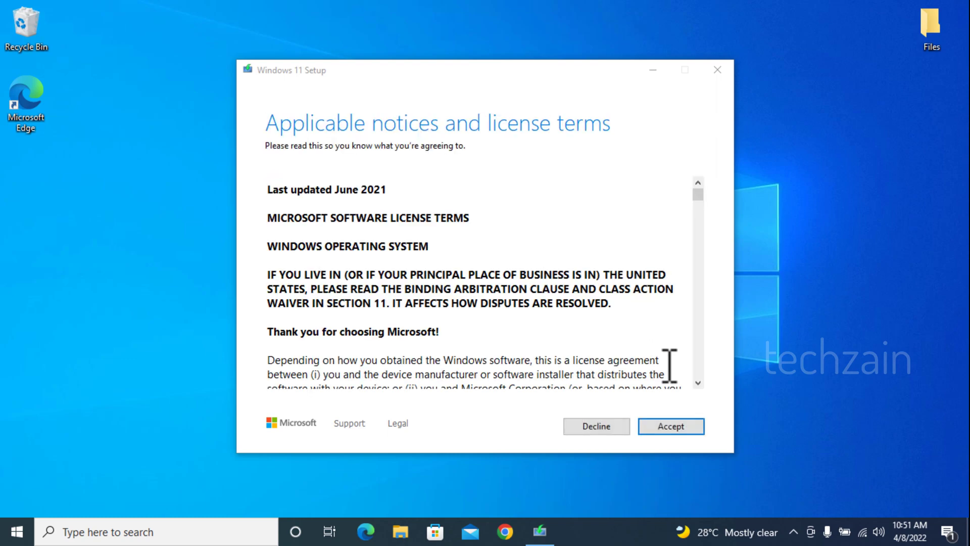
Accept the license terms, install Windows 11, then open the new Start menu.
click(677, 427)
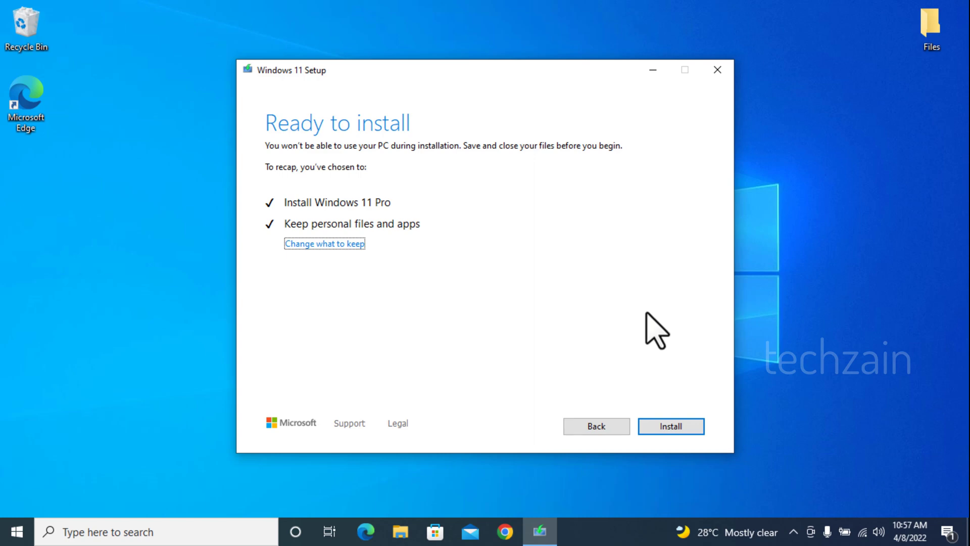
click(668, 429)
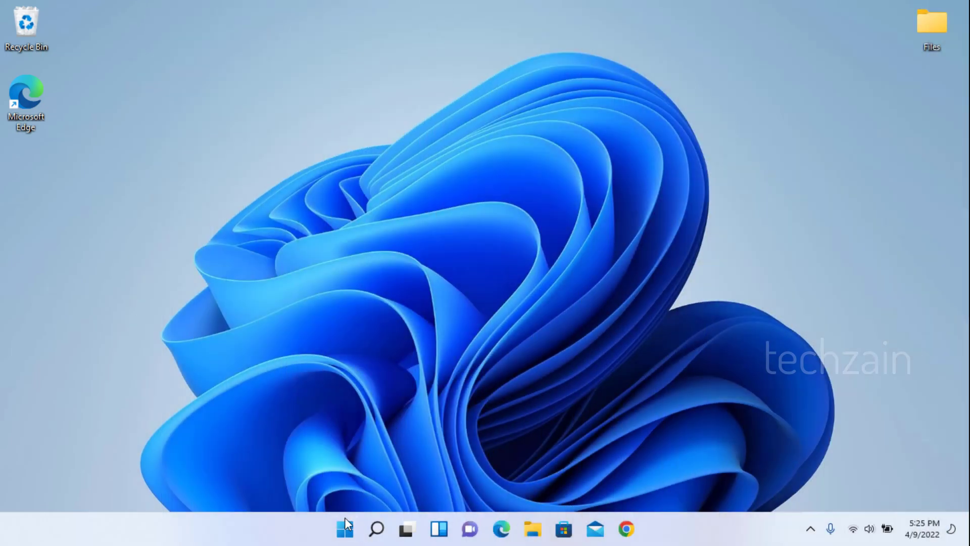
click(345, 523)
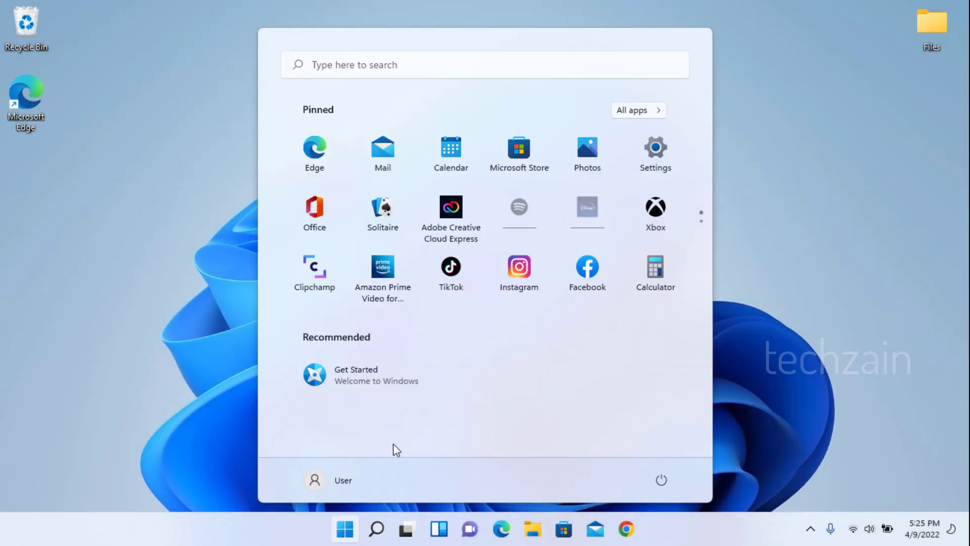